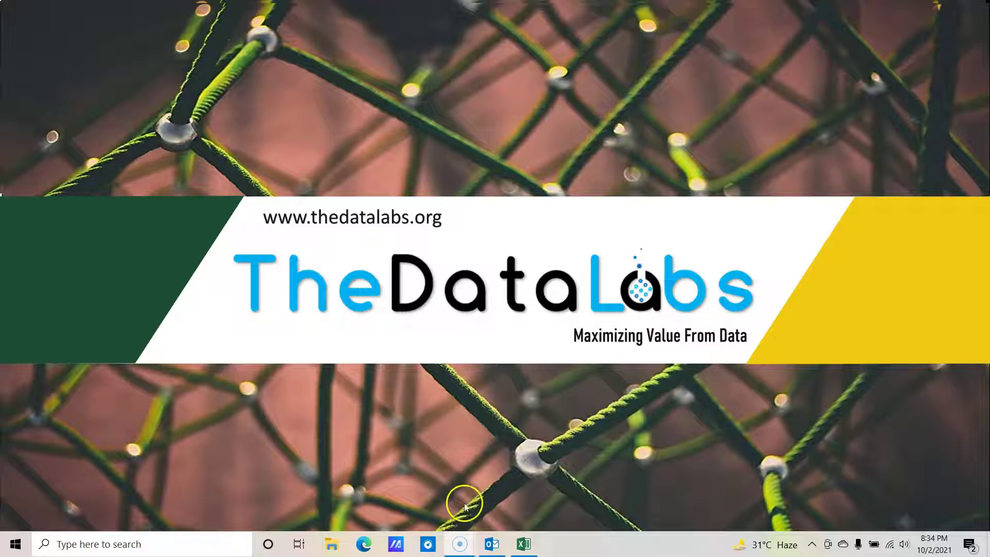
Step: Bring up the Call Center Quality Audit Form workbook and switch to its Audit Dump sheet
click(522, 545)
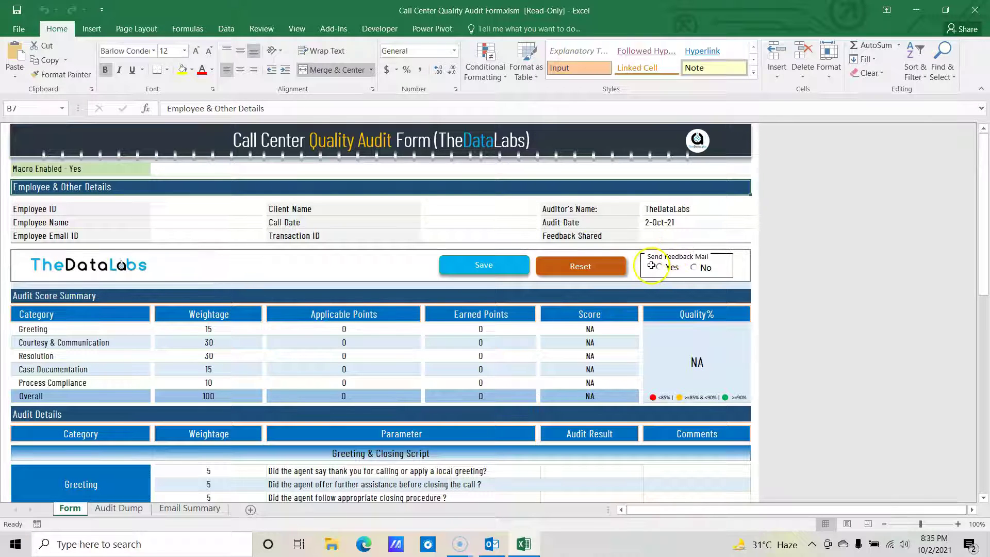
click(119, 509)
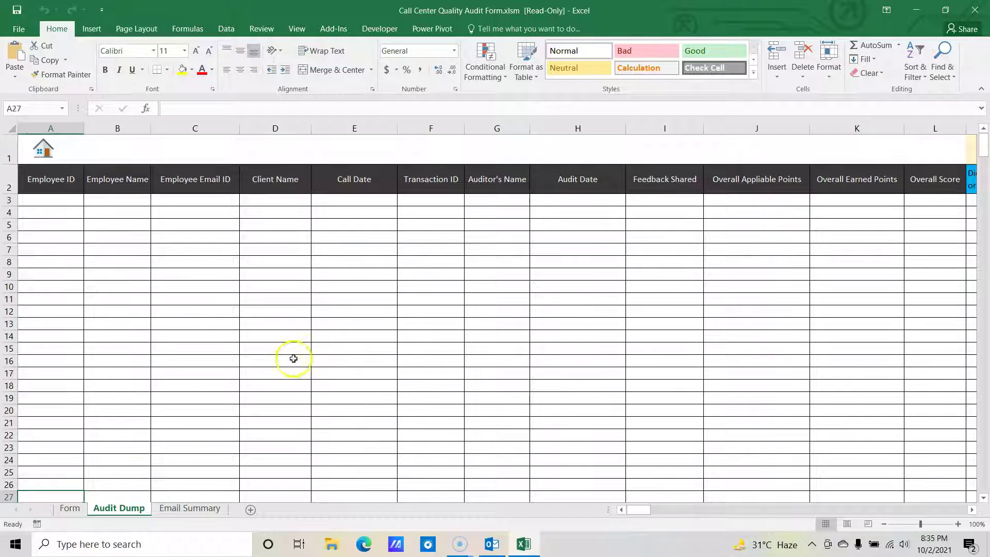
key(ctrl+Page_Up)
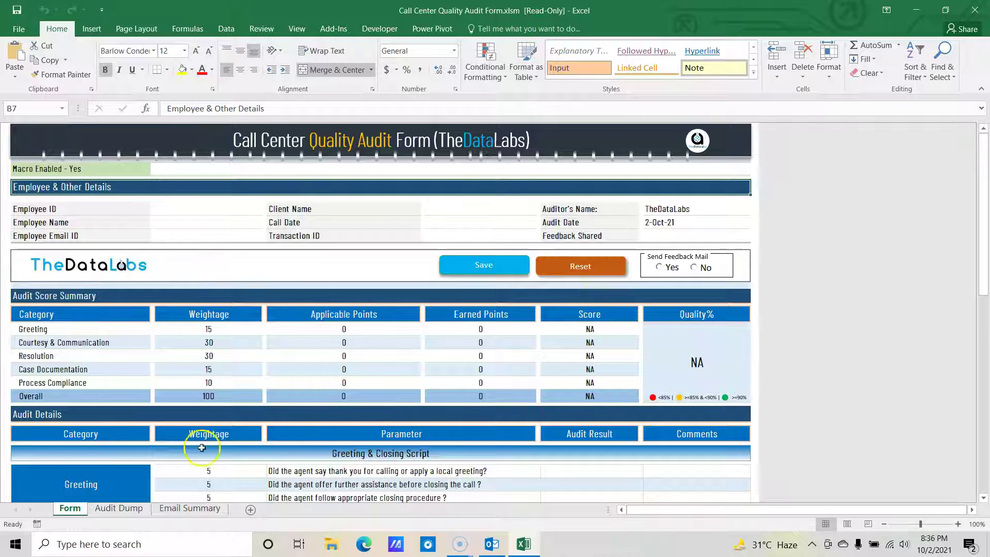
Step: Move between the Audit Dump and Form sheets, ending on the Email Summary sheet
click(120, 509)
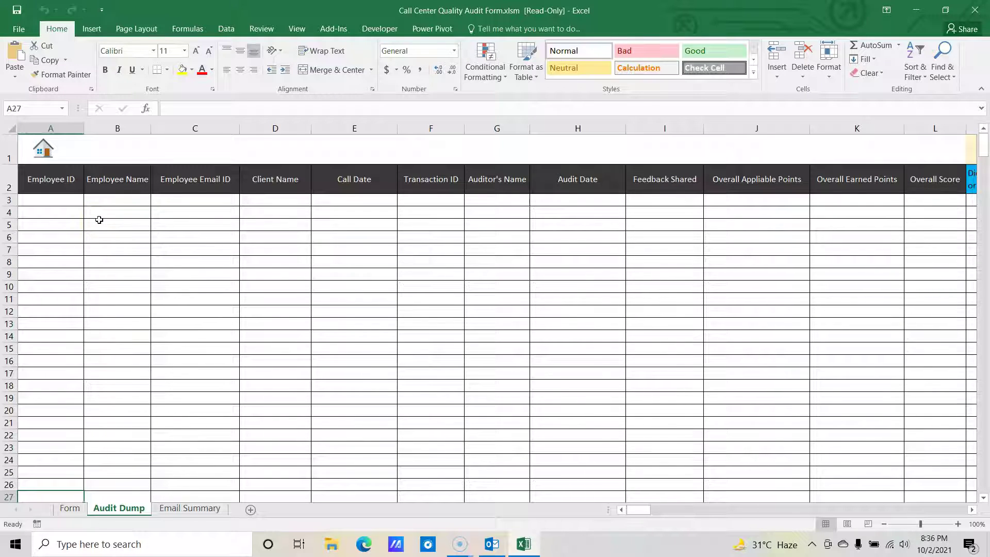
click(69, 508)
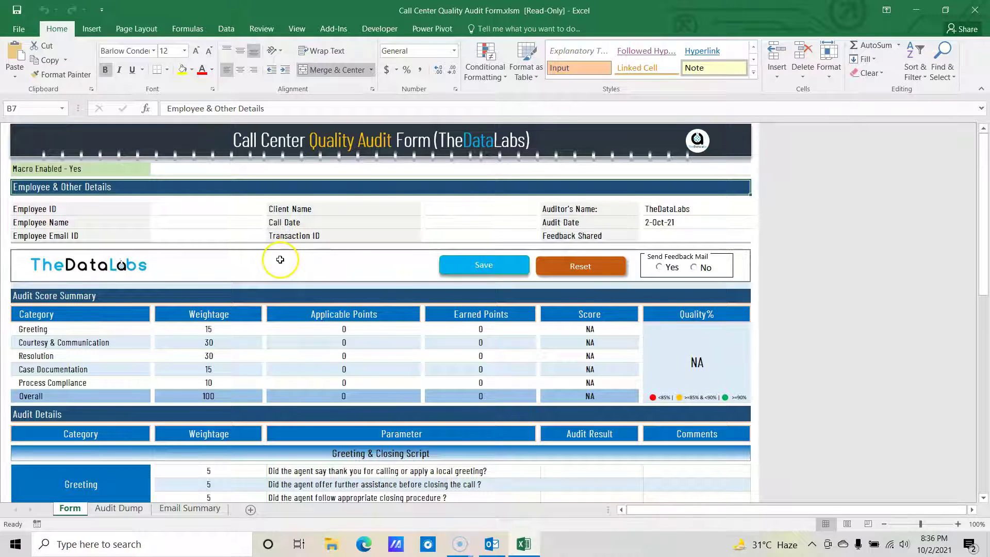
click(119, 508)
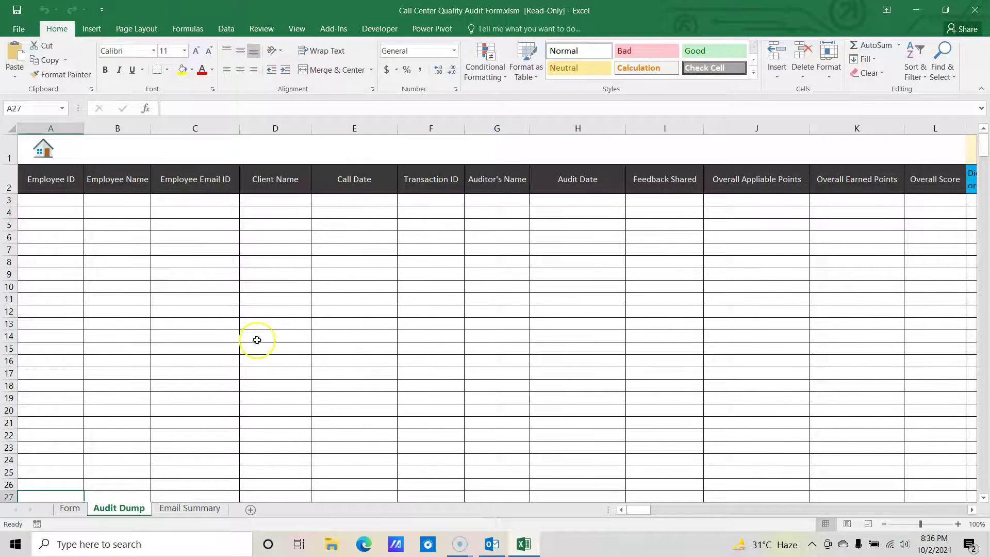
click(173, 510)
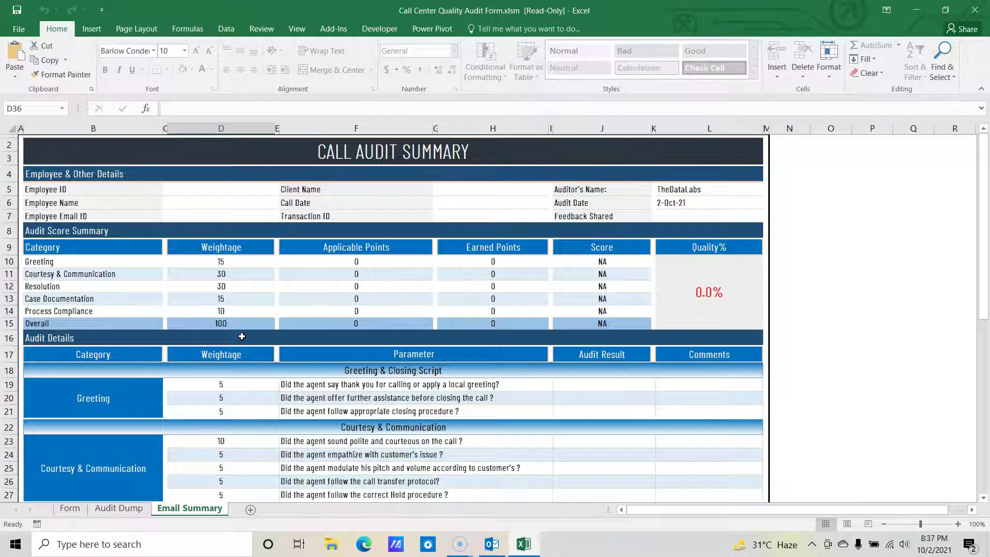
Step: Select cells in the summary's Overall row, then return to the Form sheet
click(280, 323)
click(327, 332)
click(69, 508)
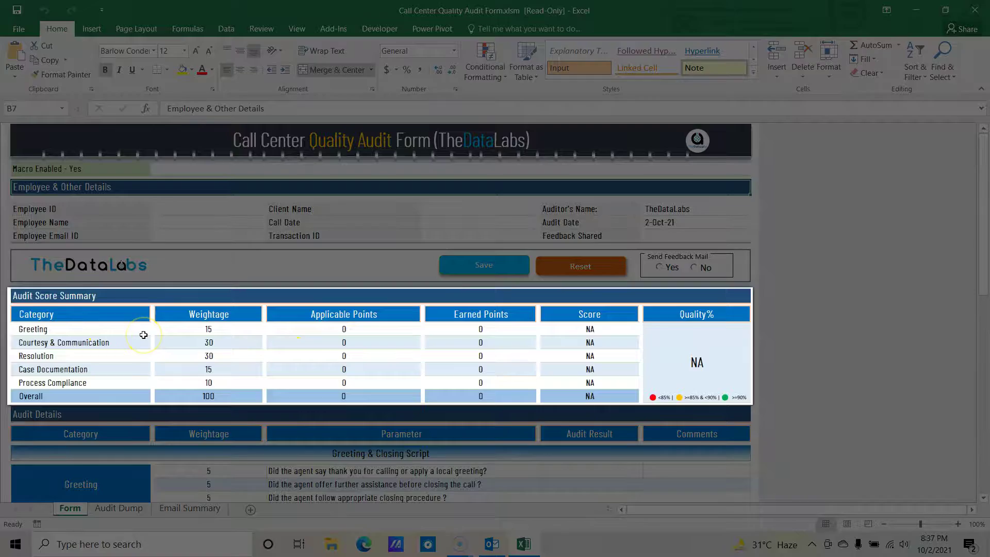
scroll(151, 342, down, 1)
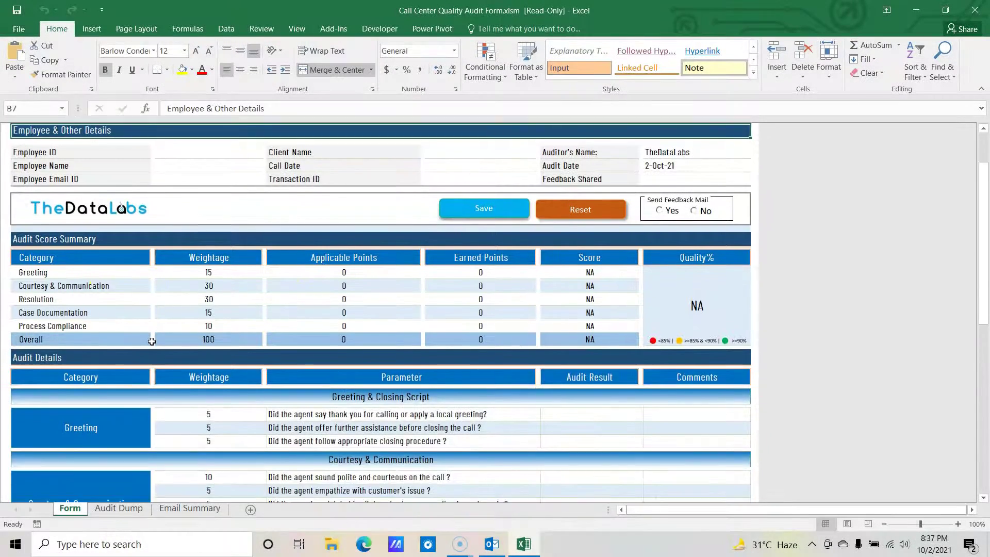
scroll(152, 341, down, 2)
scroll(195, 371, down, 3)
scroll(234, 332, down, 6)
click(238, 338)
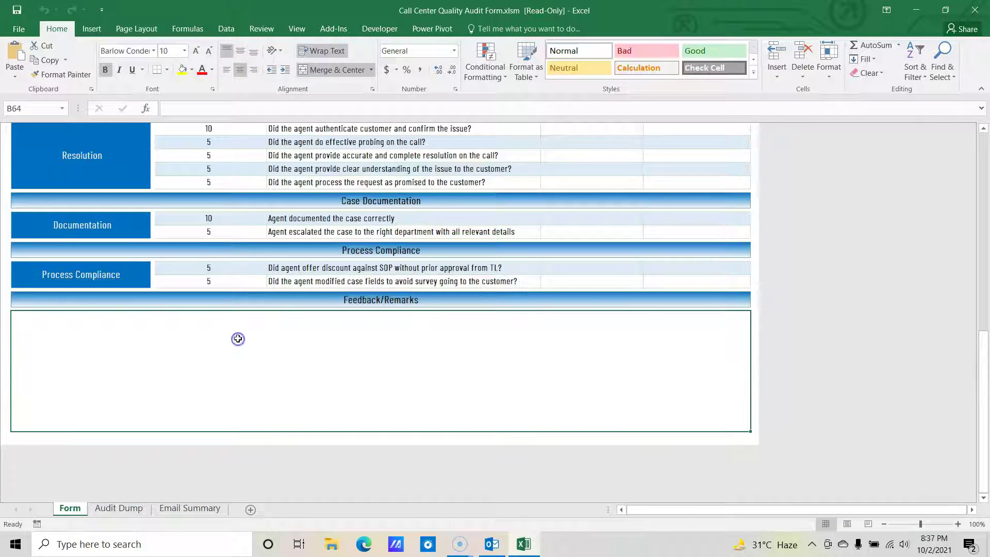
scroll(238, 339, up, 15)
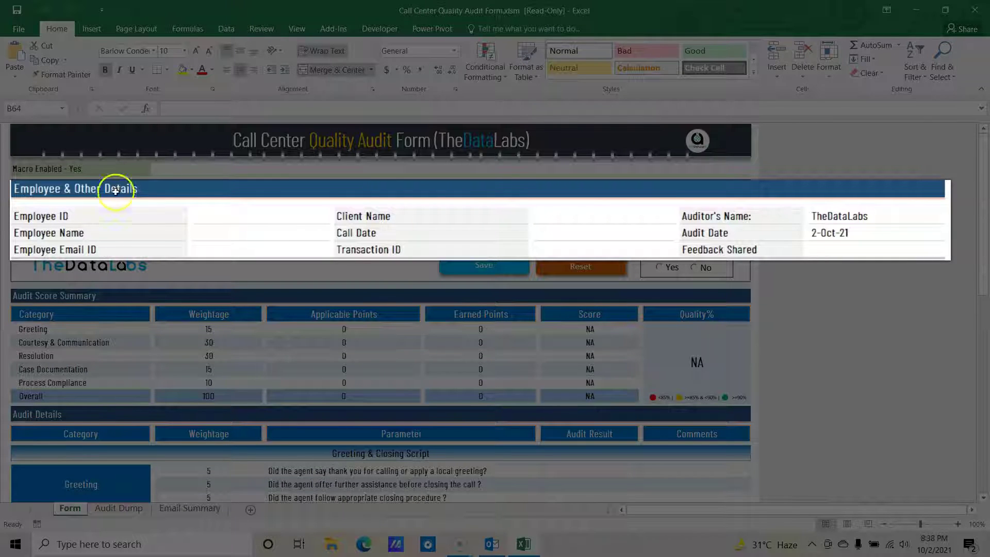
click(147, 220)
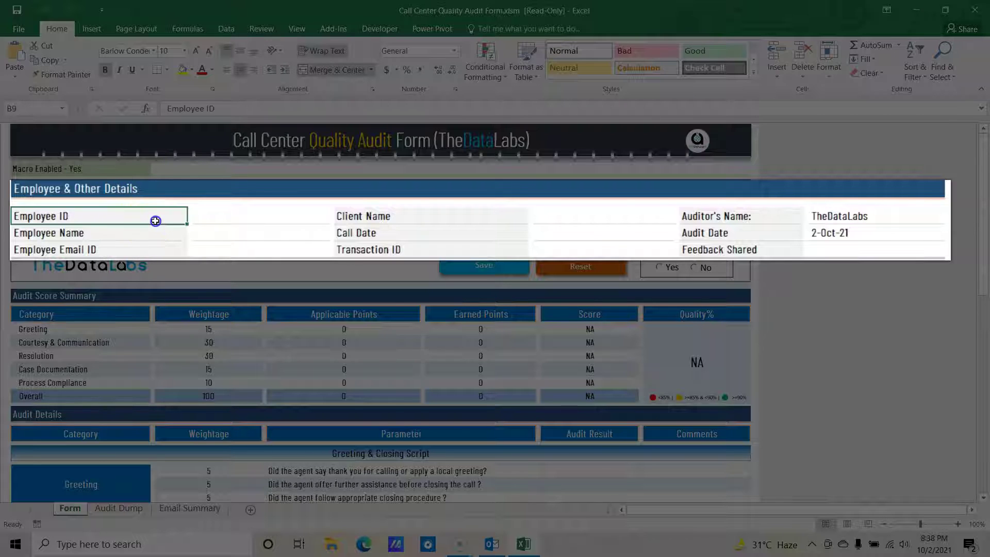
click(207, 220)
click(126, 231)
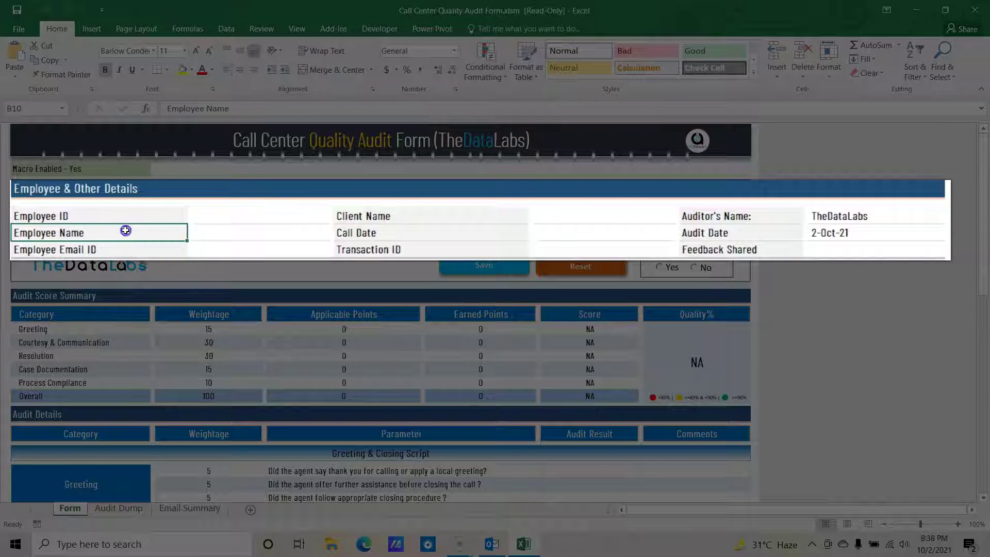
click(135, 250)
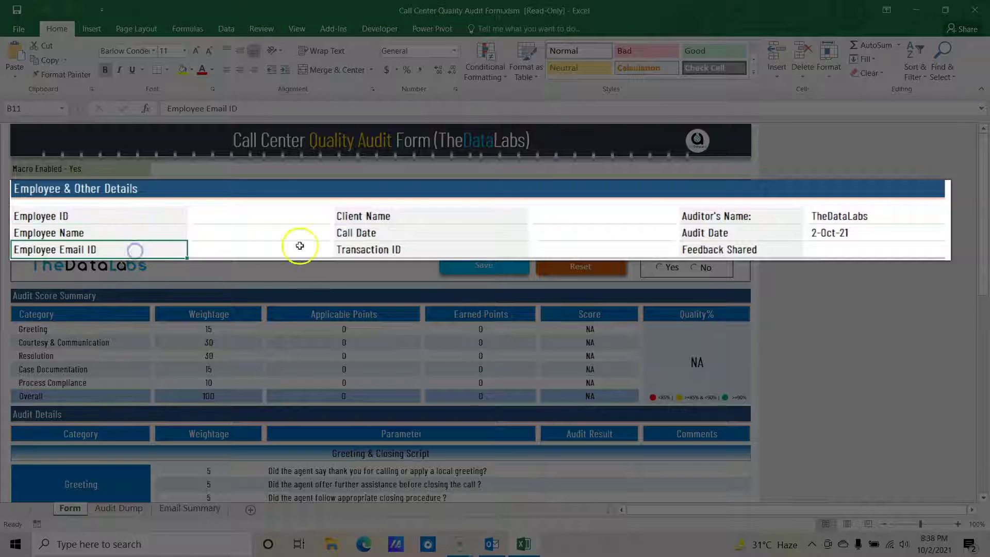
click(374, 215)
click(371, 234)
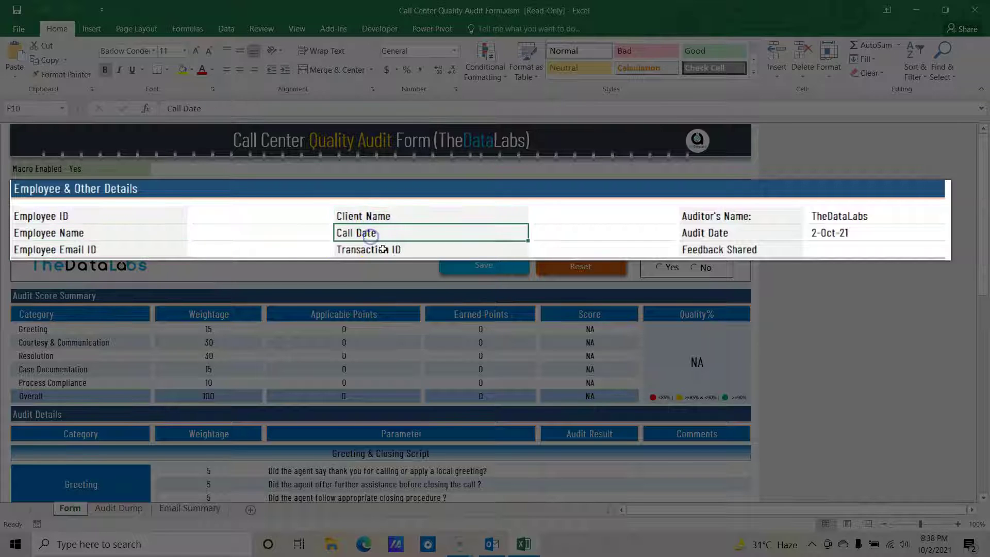
click(383, 249)
click(522, 249)
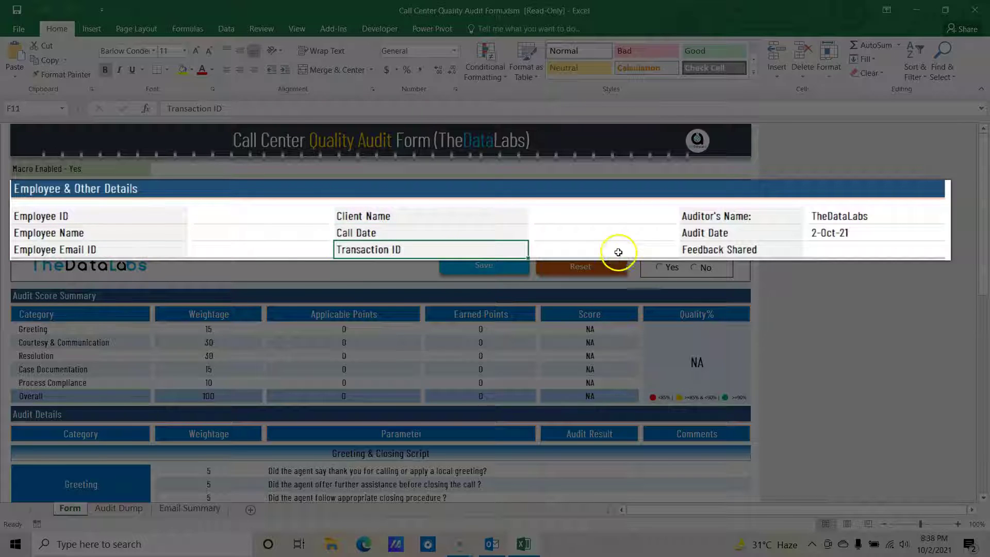
click(818, 215)
click(854, 238)
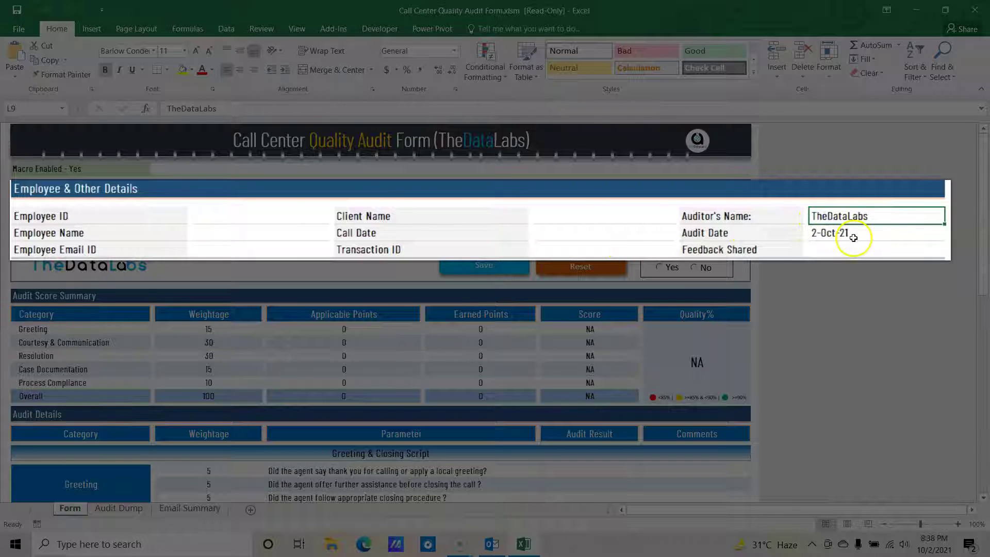
click(850, 251)
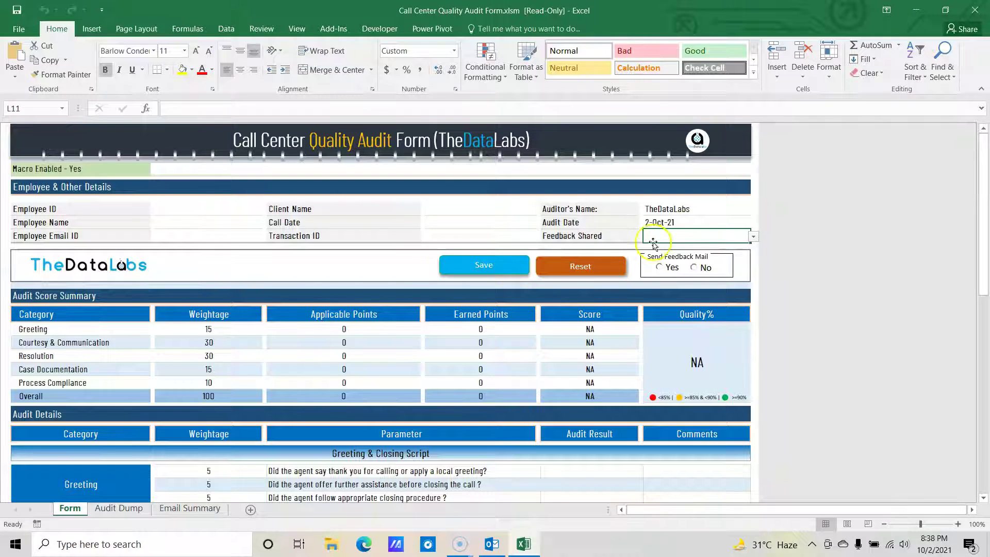
click(754, 237)
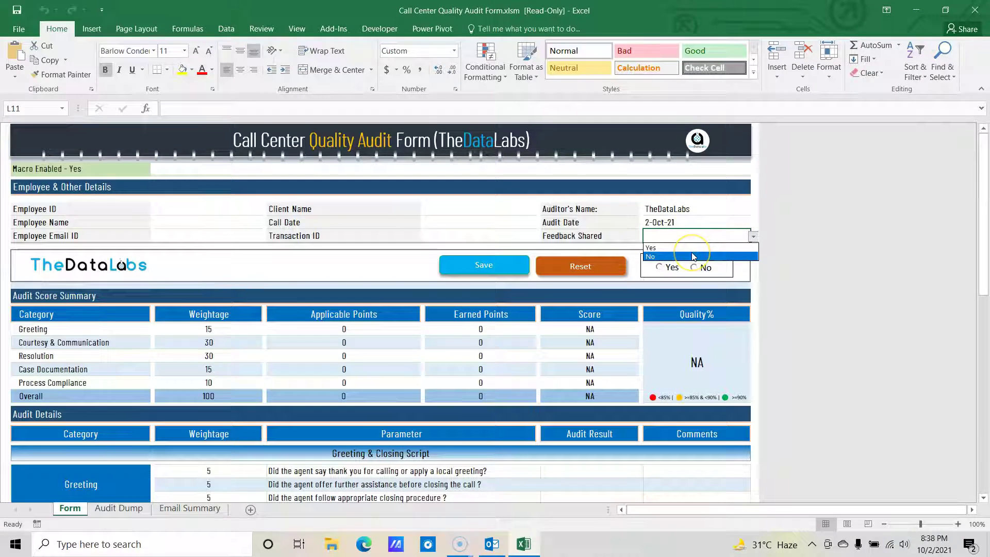
click(696, 221)
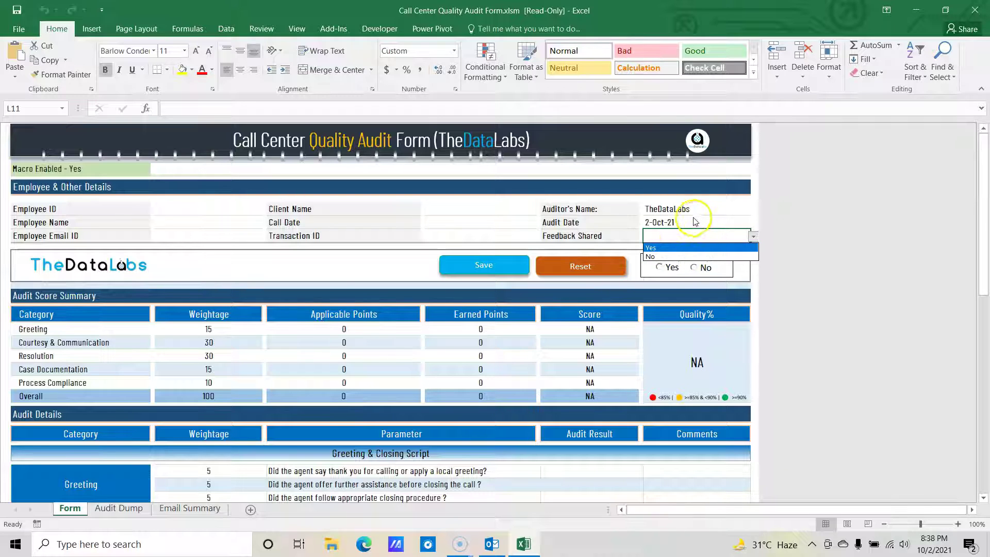
click(600, 225)
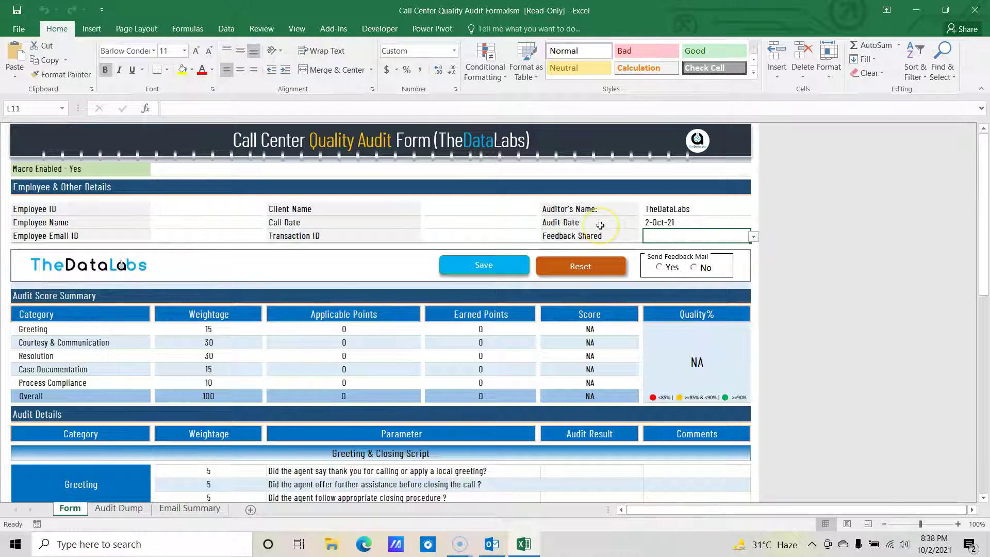
click(753, 237)
click(691, 223)
click(652, 214)
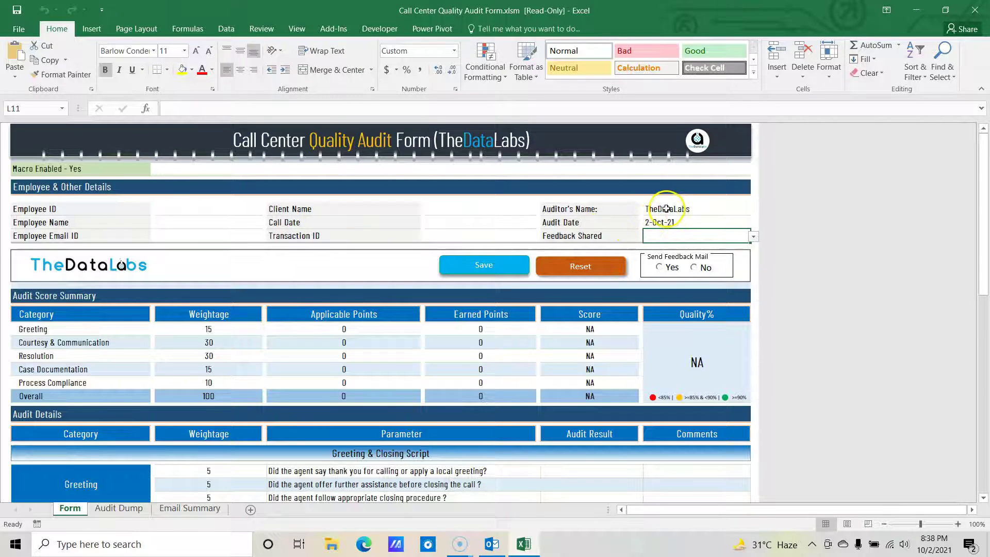
click(669, 208)
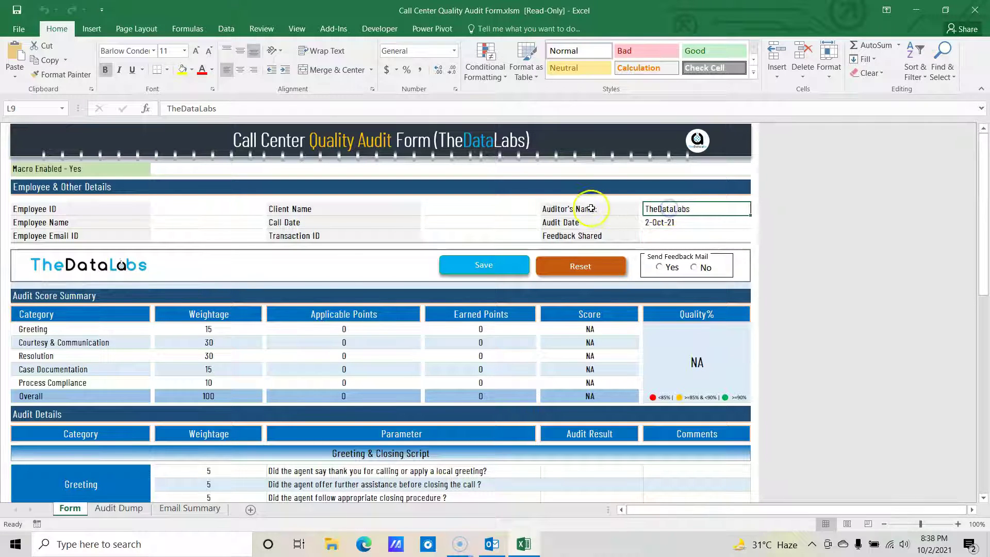
click(666, 222)
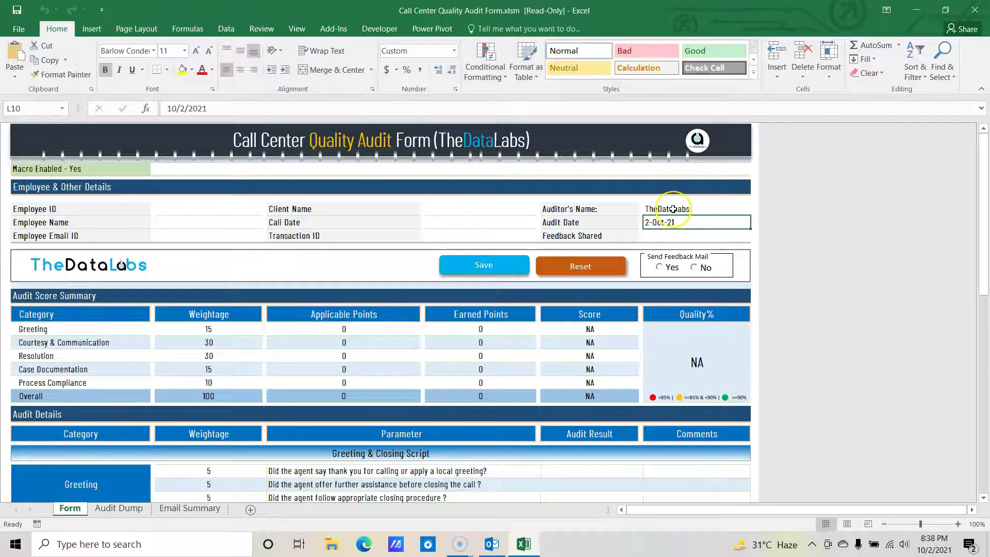
click(684, 207)
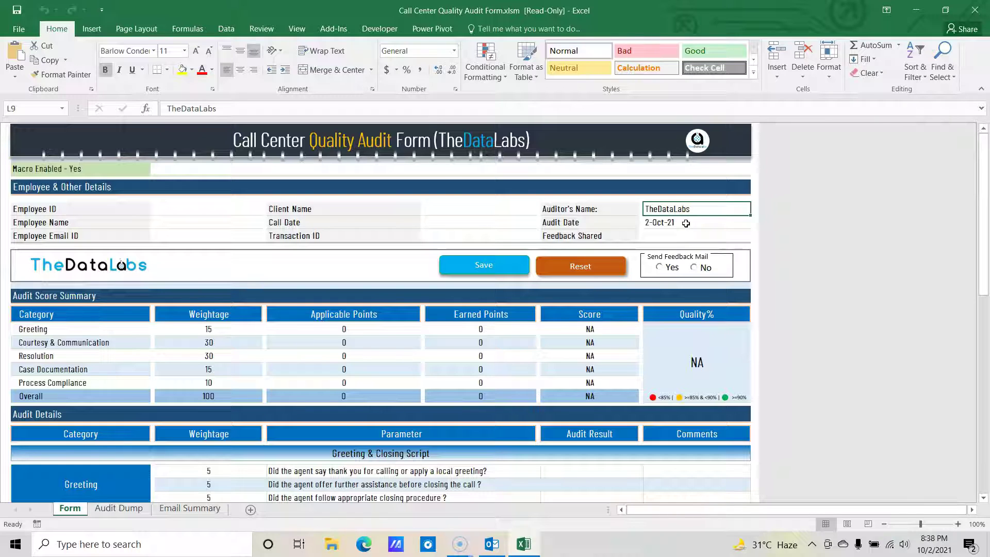
click(683, 225)
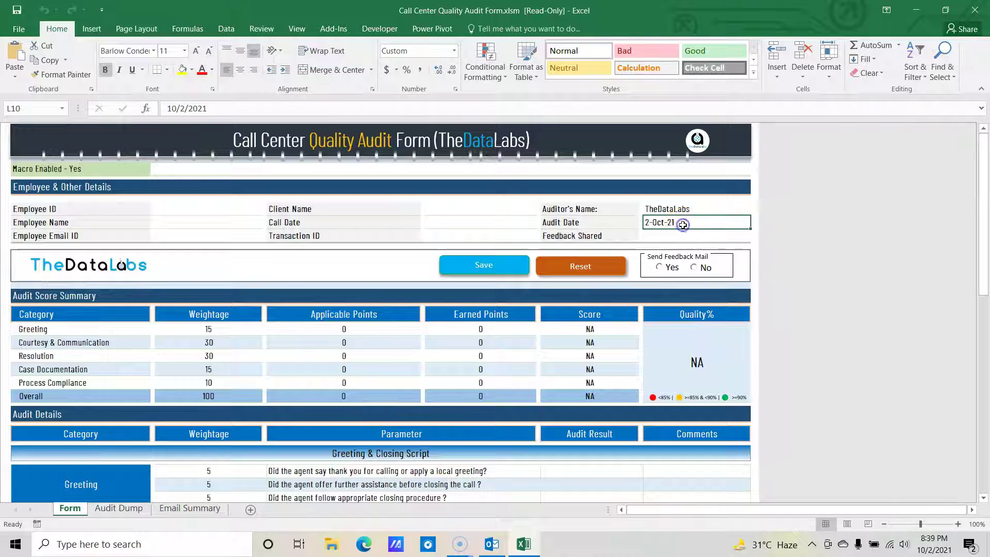
click(682, 207)
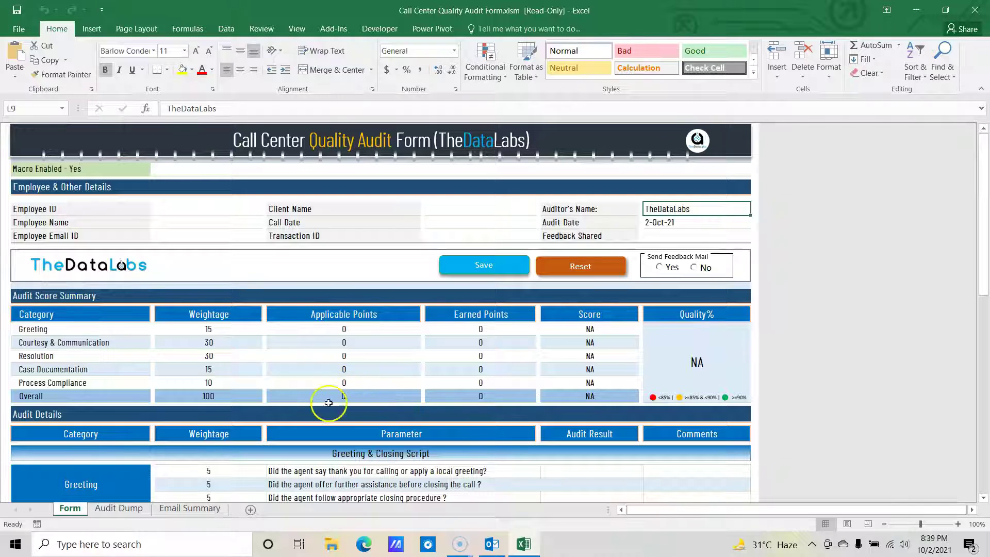
click(80, 293)
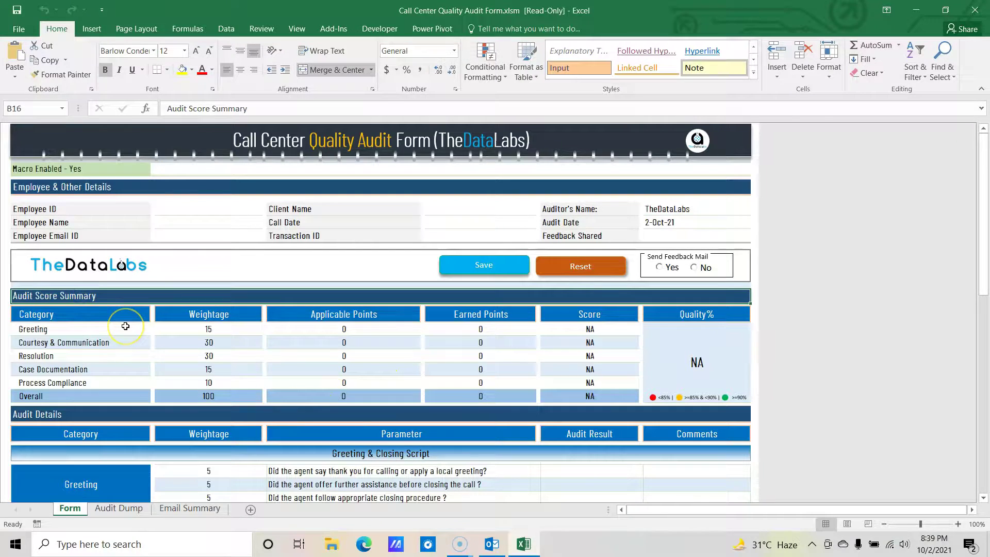
scroll(126, 326, down, 1)
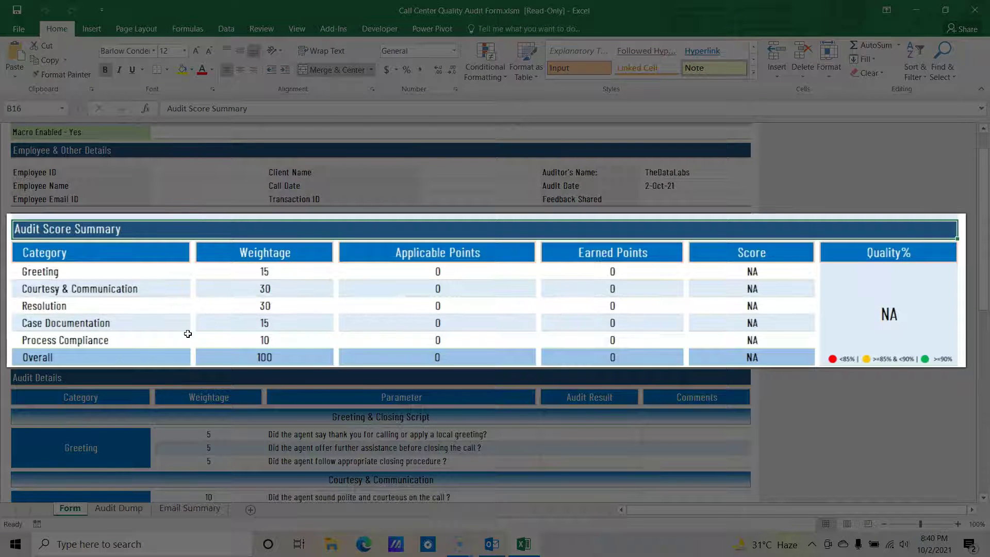
click(117, 290)
drag(117, 290, 141, 376)
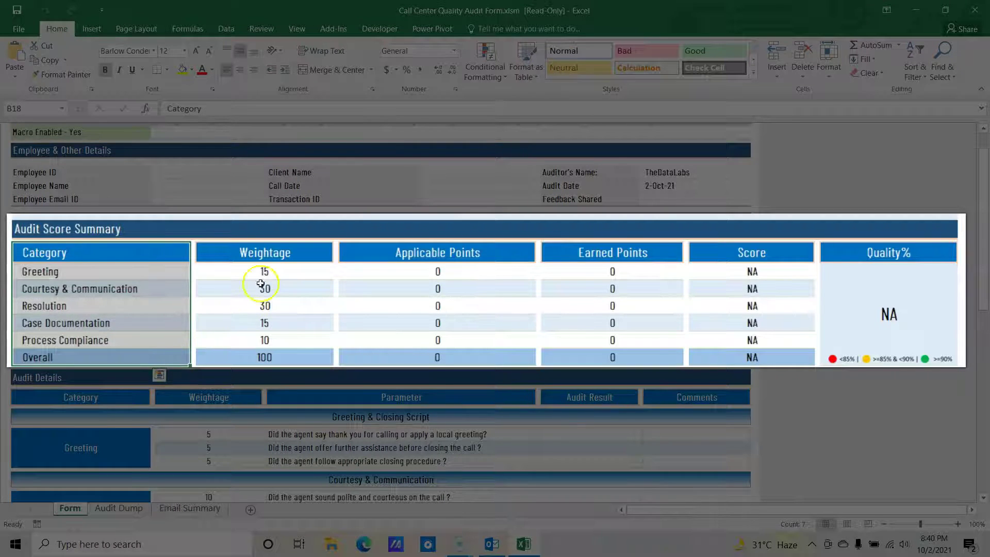
drag(258, 254, 270, 357)
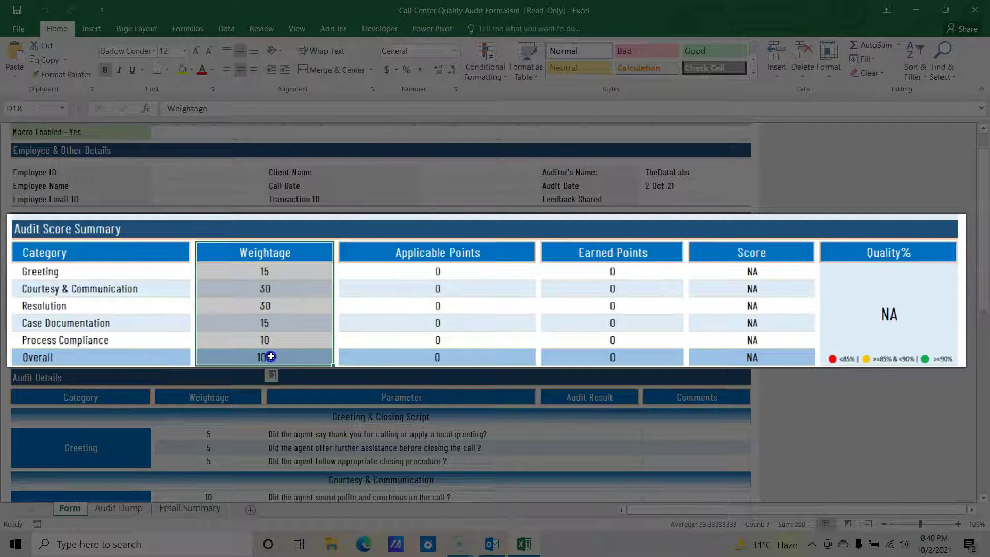
drag(419, 258, 446, 354)
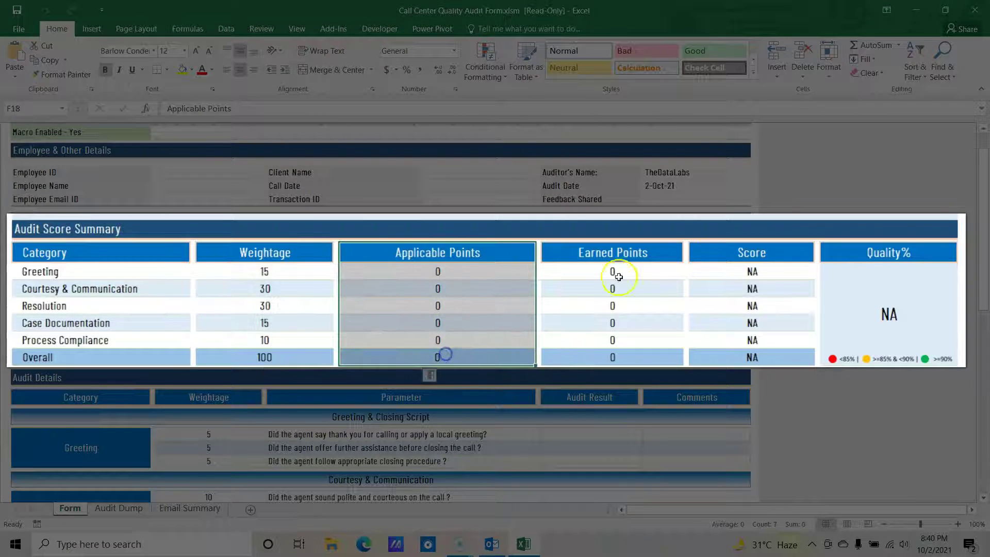
drag(658, 251, 651, 357)
drag(767, 257, 764, 362)
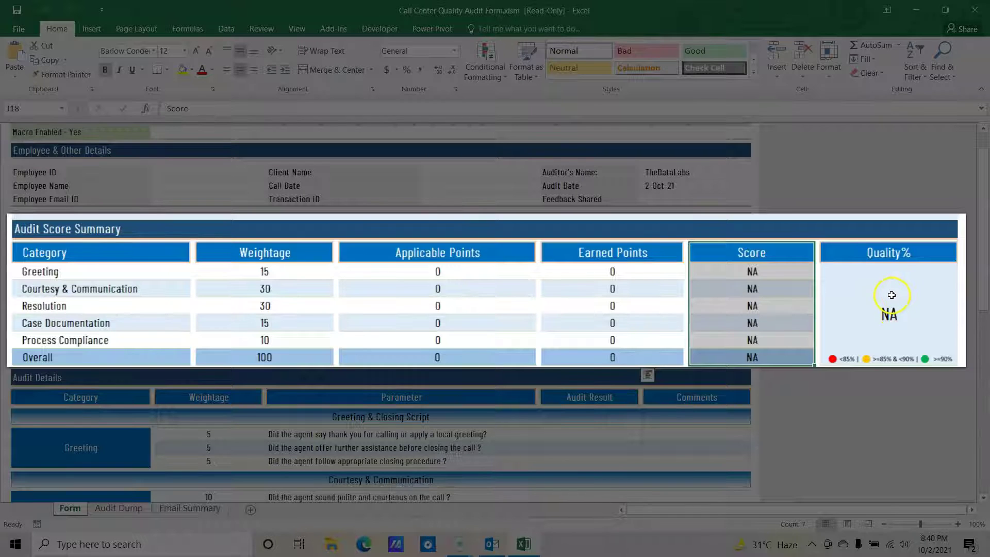
click(893, 295)
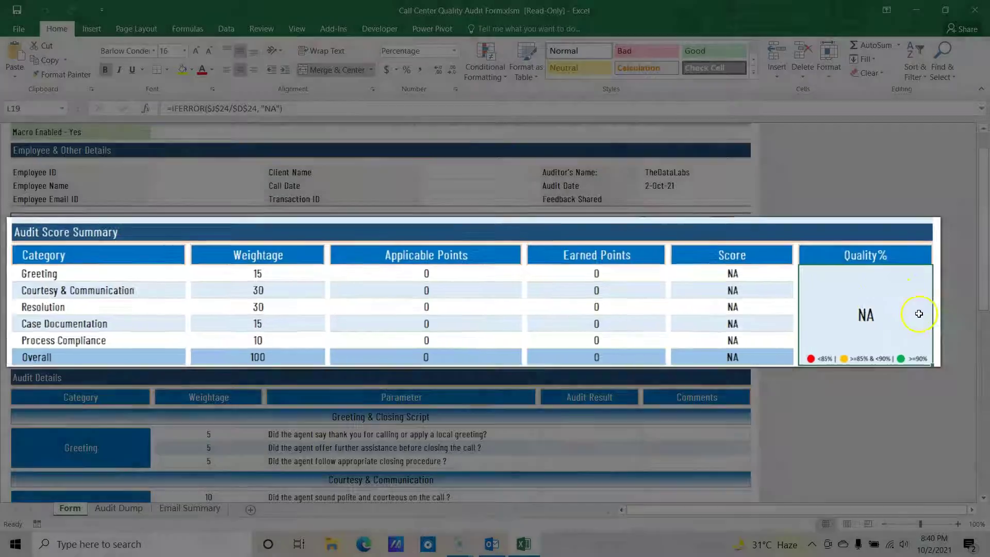
scroll(740, 325, down, 3)
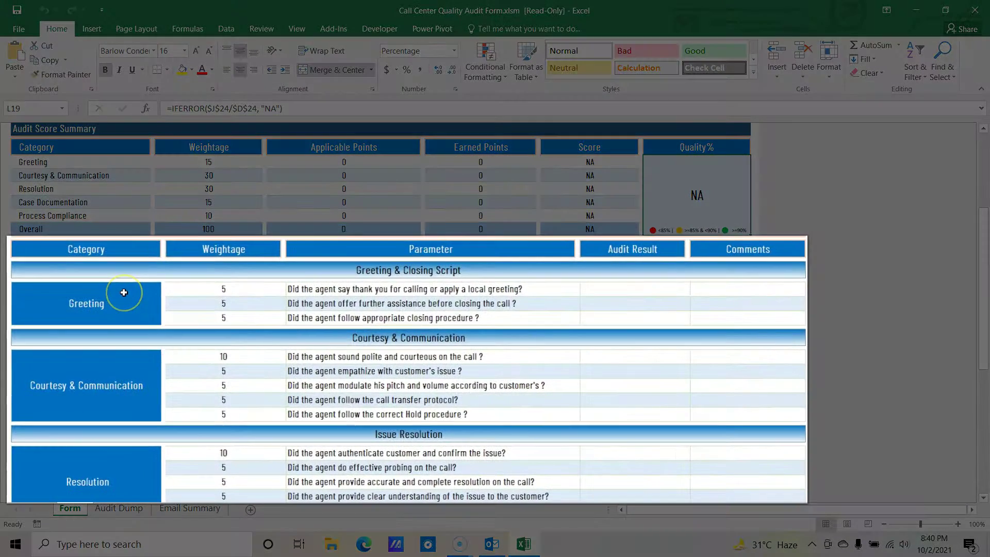
click(343, 292)
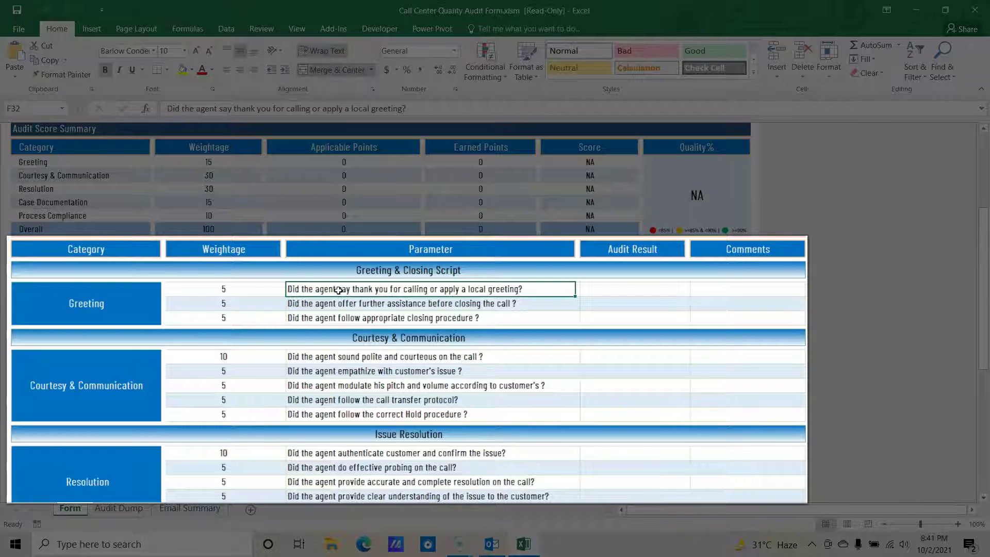
click(87, 305)
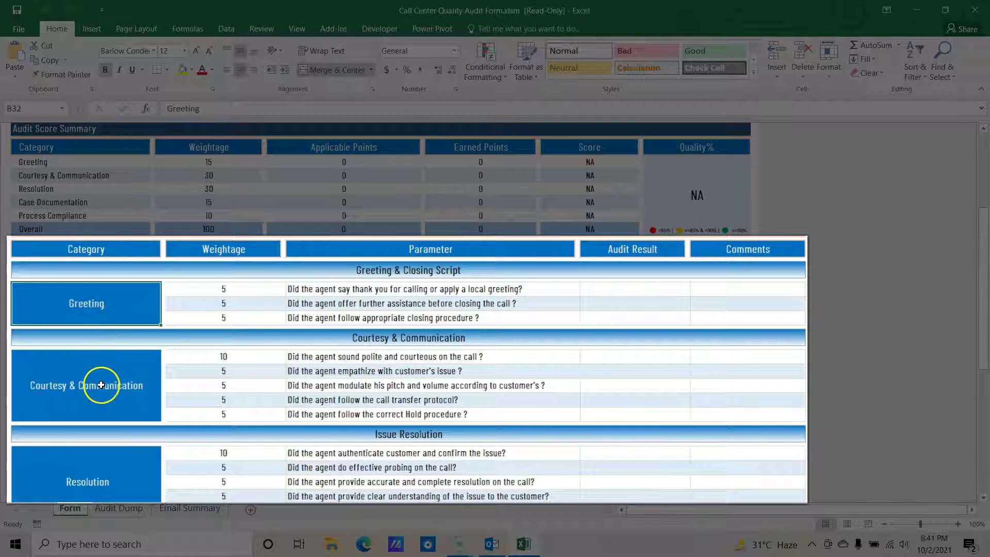
click(100, 376)
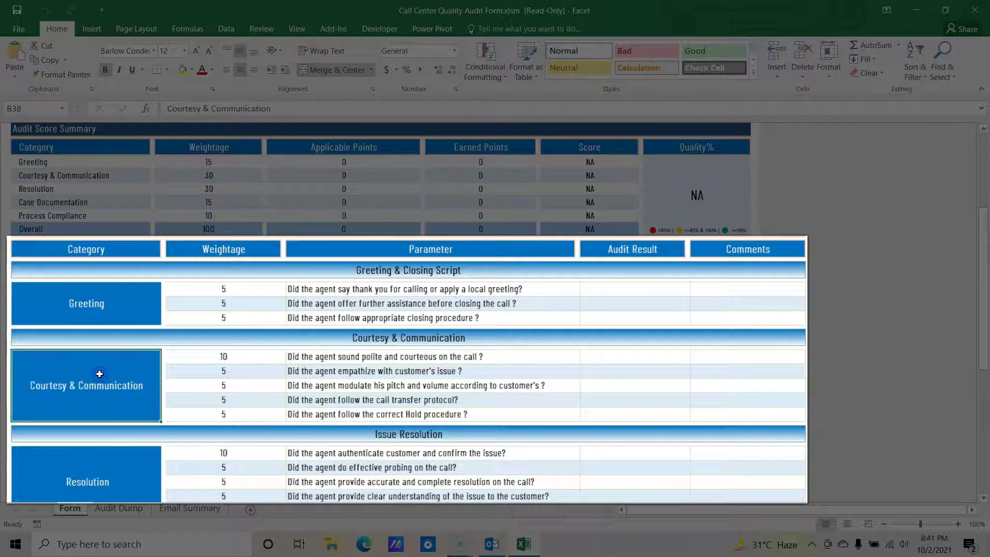
scroll(100, 367, down, 1)
click(110, 397)
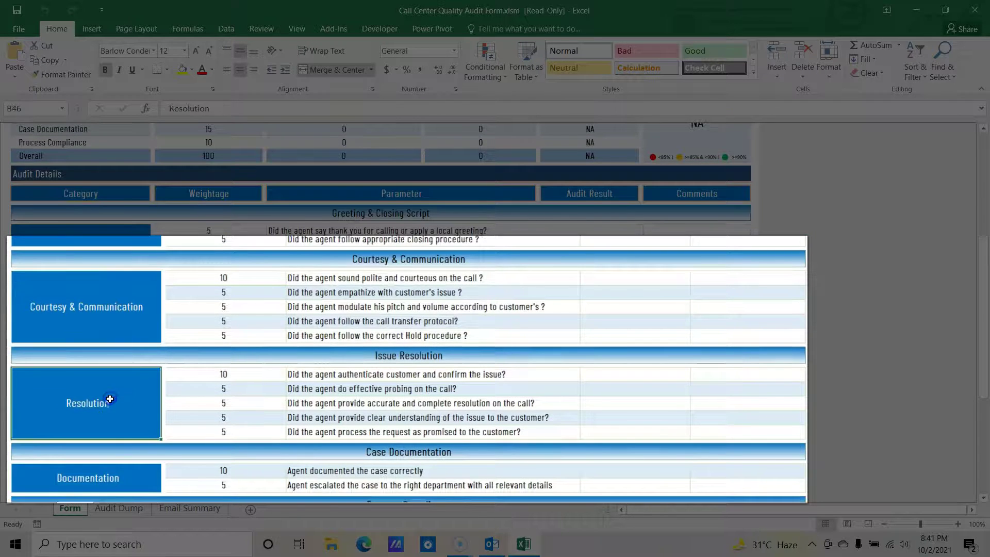
scroll(108, 403, down, 1)
click(97, 436)
scroll(99, 435, down, 2)
click(102, 465)
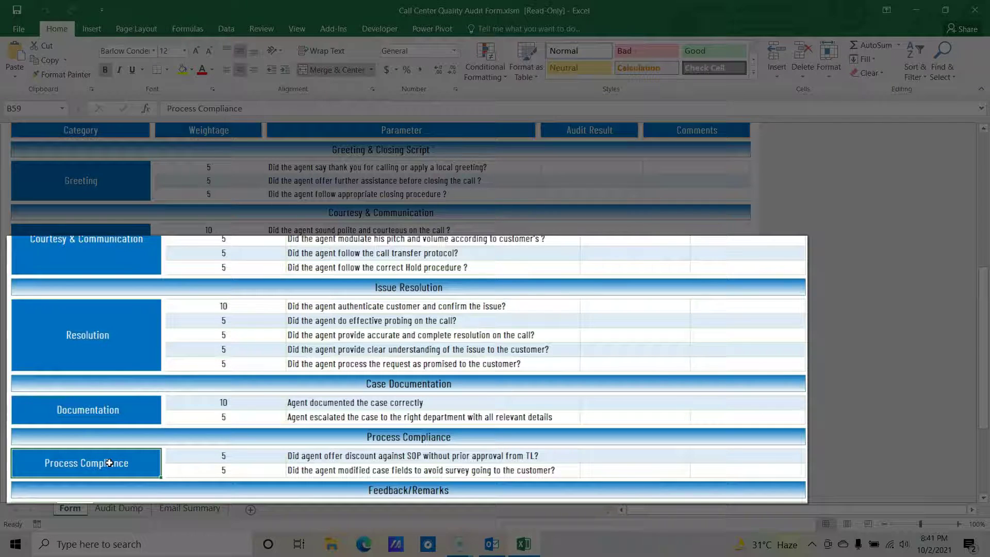
scroll(118, 457, up, 5)
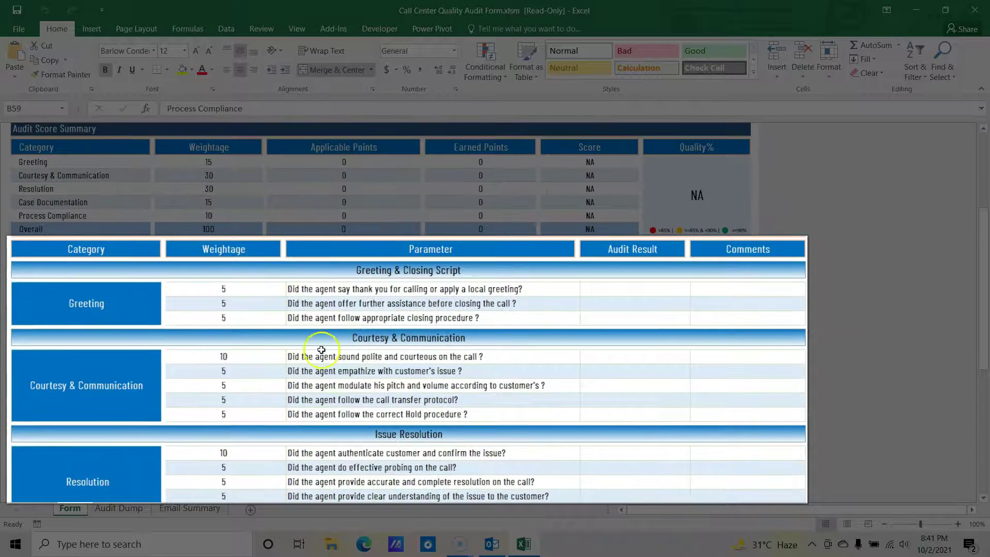
click(330, 292)
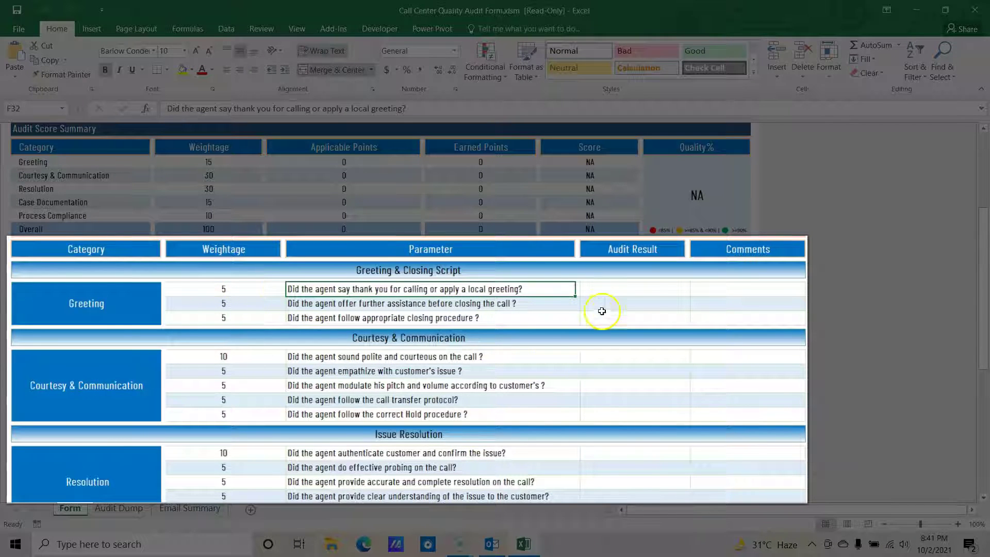
click(631, 284)
click(691, 291)
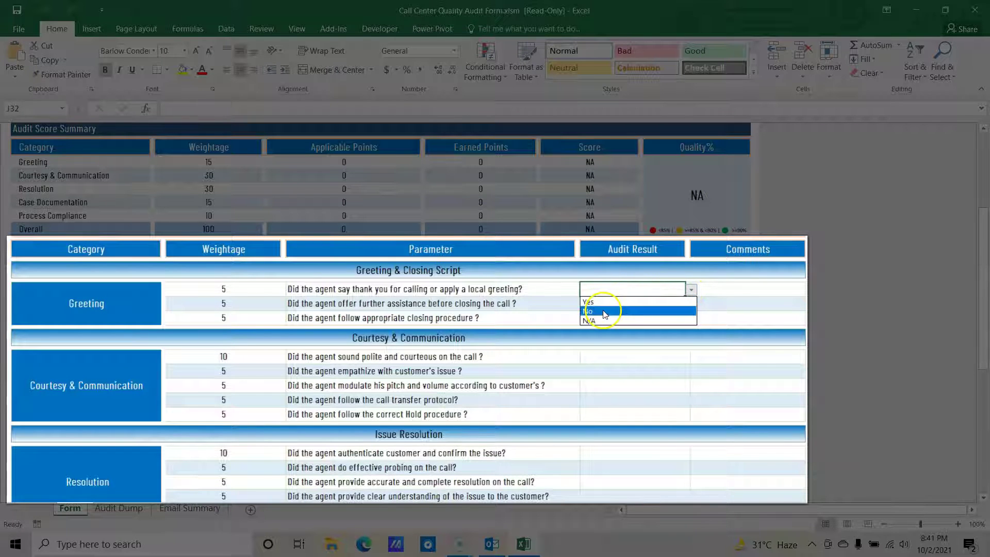
click(750, 290)
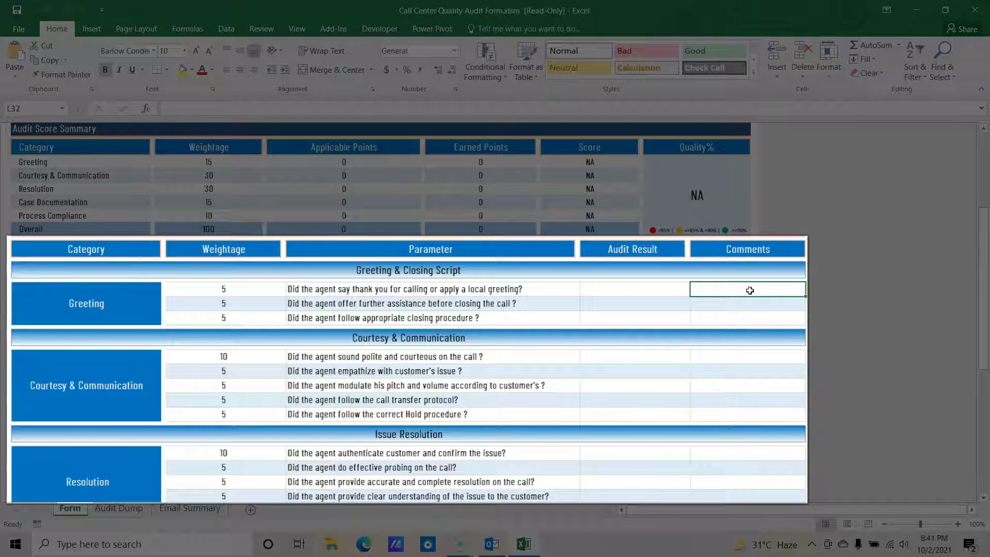
drag(639, 289, 743, 322)
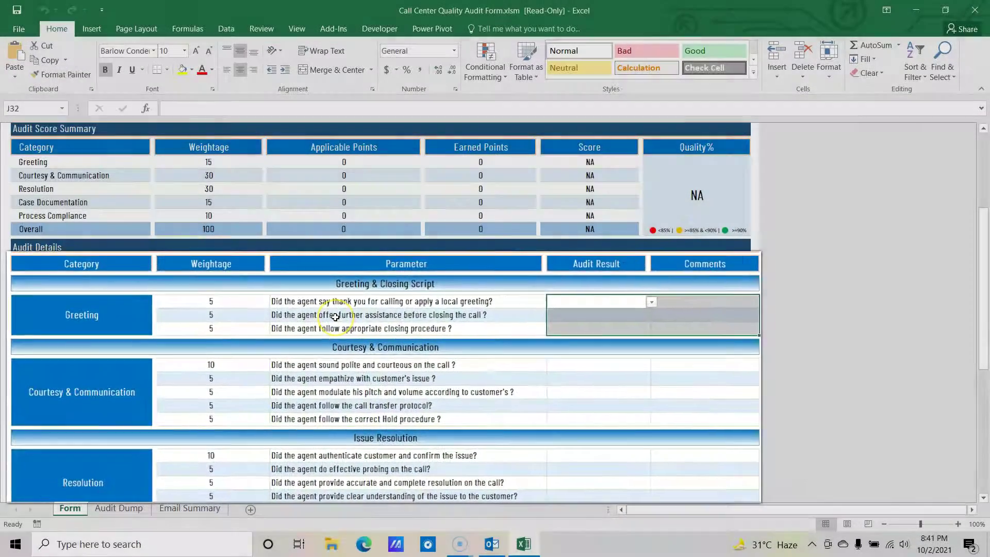
scroll(332, 320, down, 6)
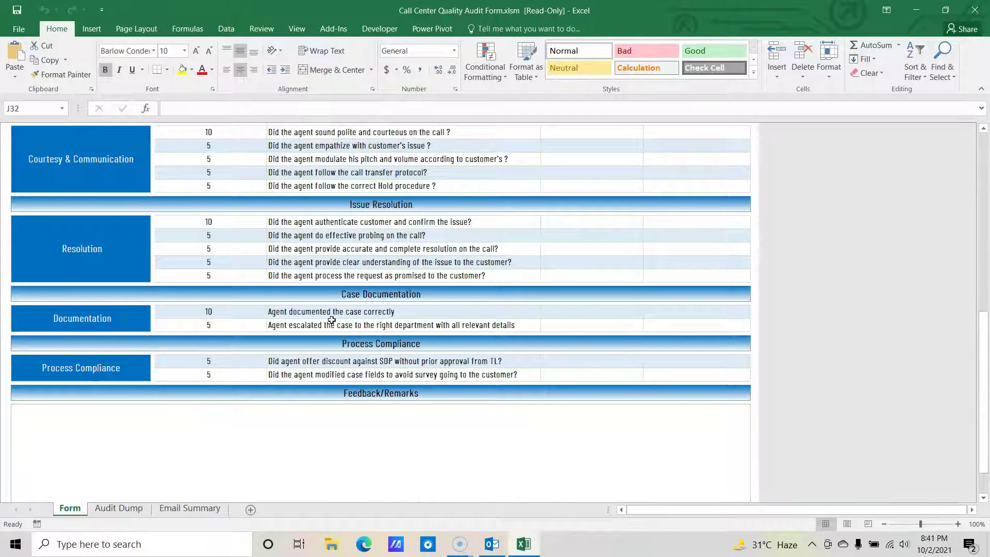
click(317, 414)
scroll(325, 411, down, 2)
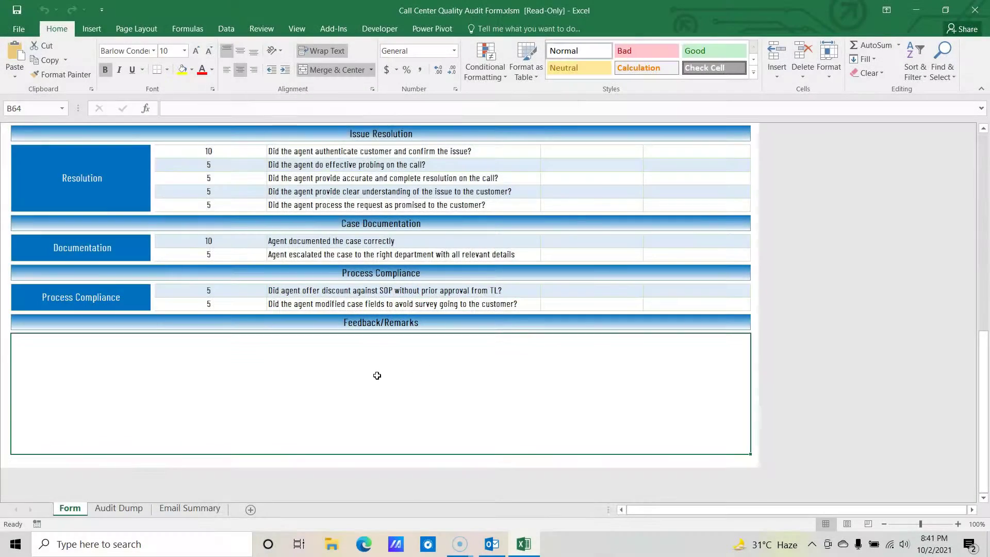
scroll(287, 436, up, 5)
scroll(287, 436, up, 7)
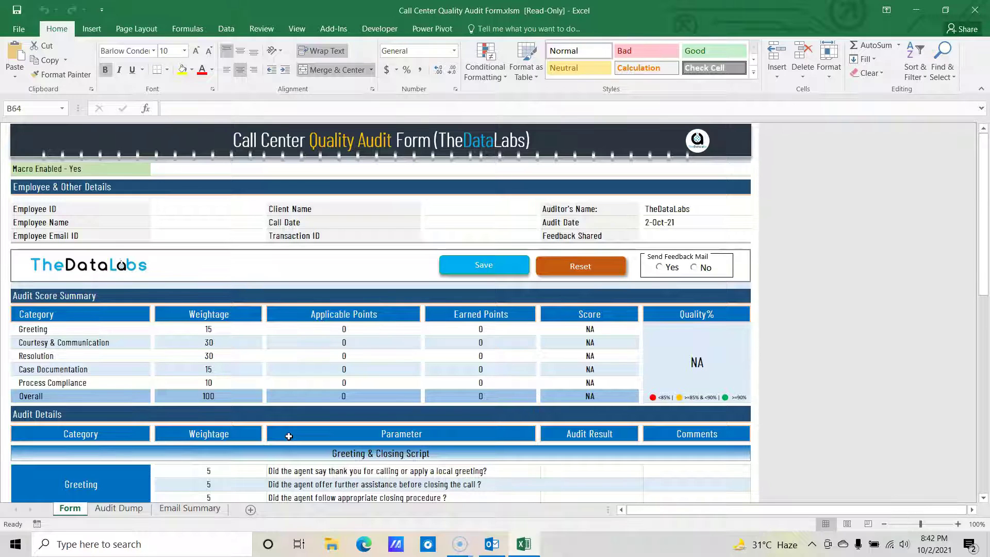
Step: Launch the VBA editor with Alt+F11 and the Developer tab's Visual Basic command
click(289, 436)
key(alt+F11)
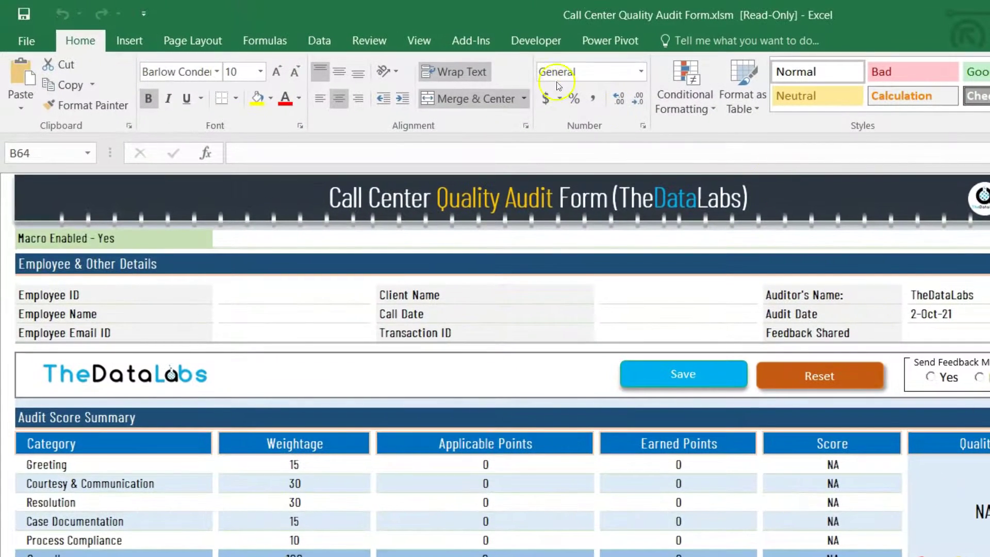
click(527, 46)
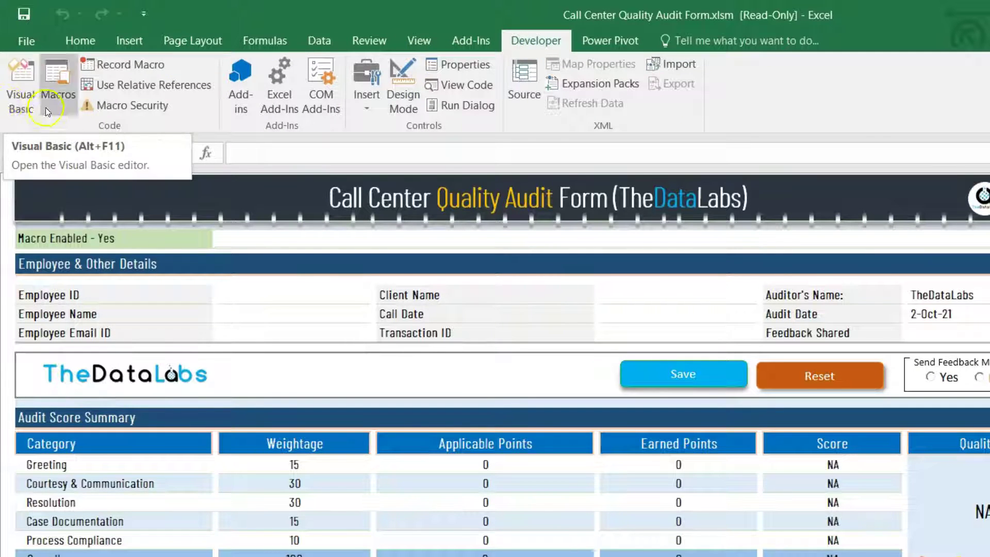
click(14, 102)
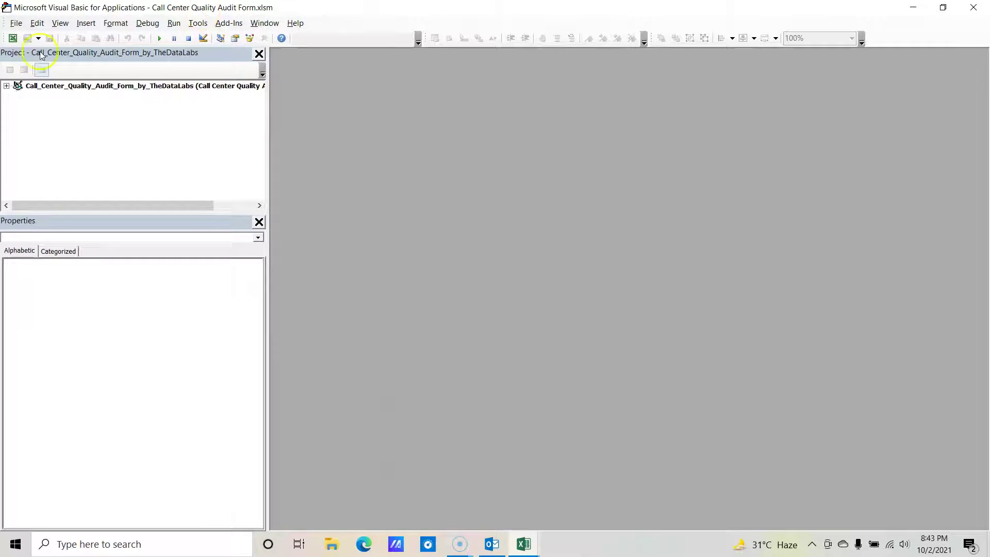
Step: Unlock the protected VBA project by entering the project password
click(7, 86)
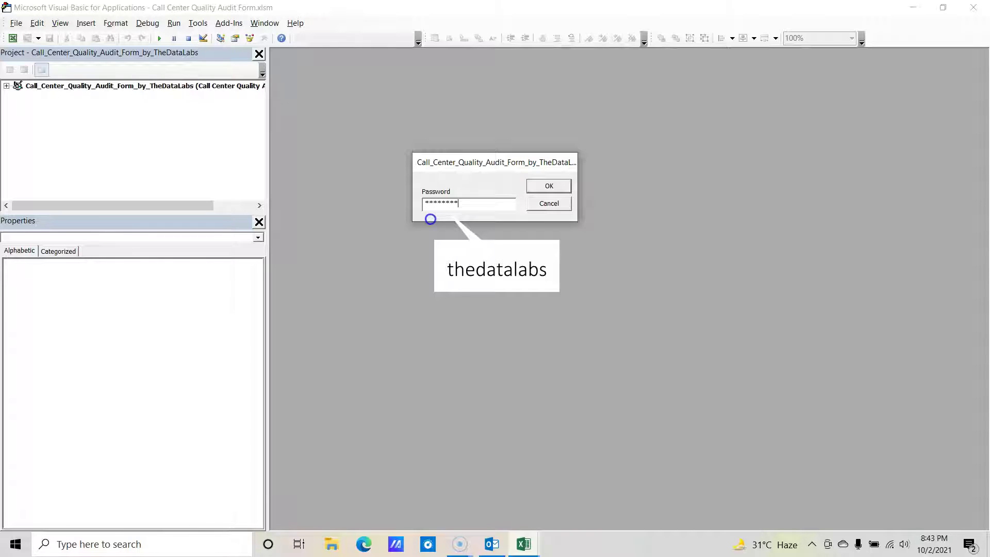
key(Return)
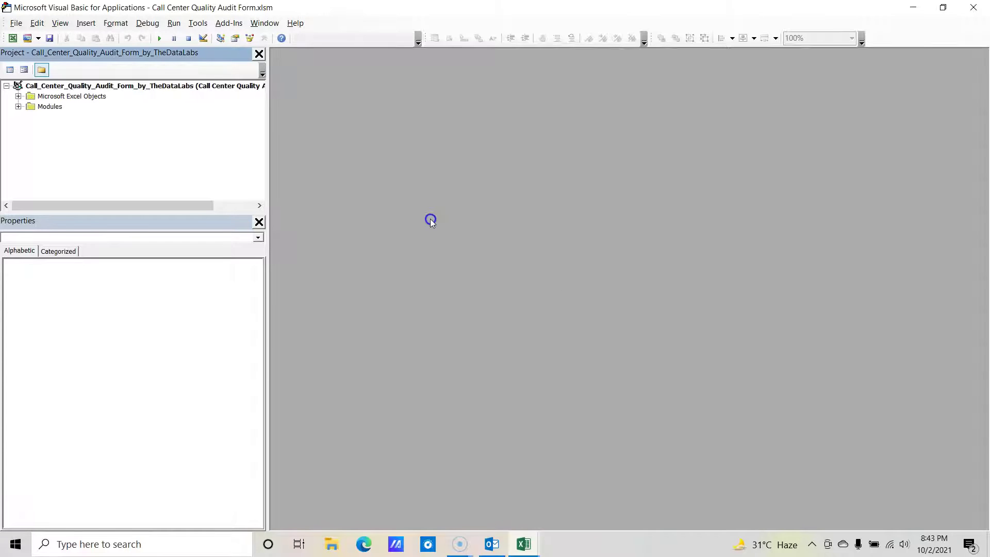
Step: Expand Microsoft Excel Objects and Modules, selecting the Sheet1 (Form) object along the way
click(18, 97)
click(83, 106)
click(18, 148)
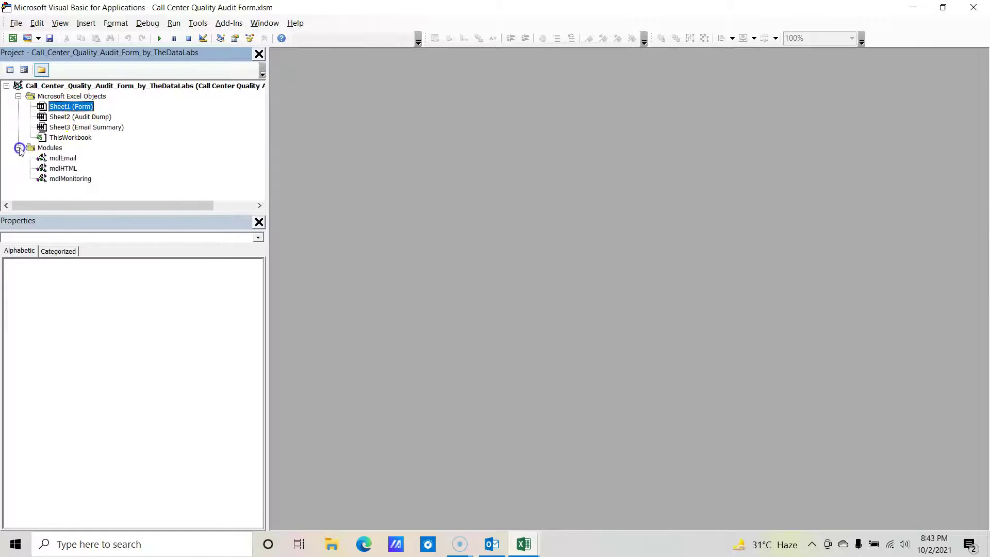